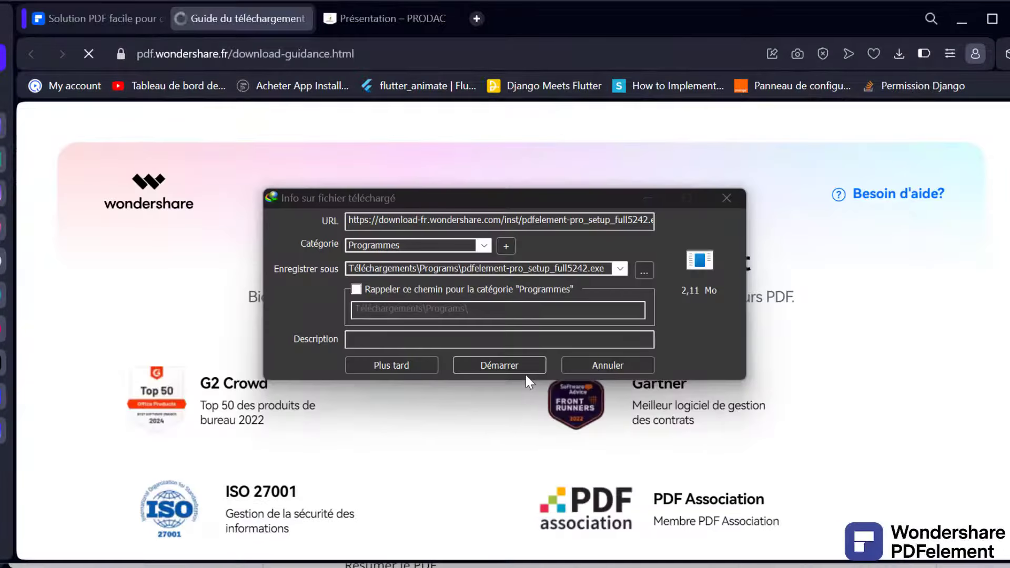
Step: Download the PDFelement installer and install the program in C:\Program Files\ with the licence terms accepted
left_click(521, 363)
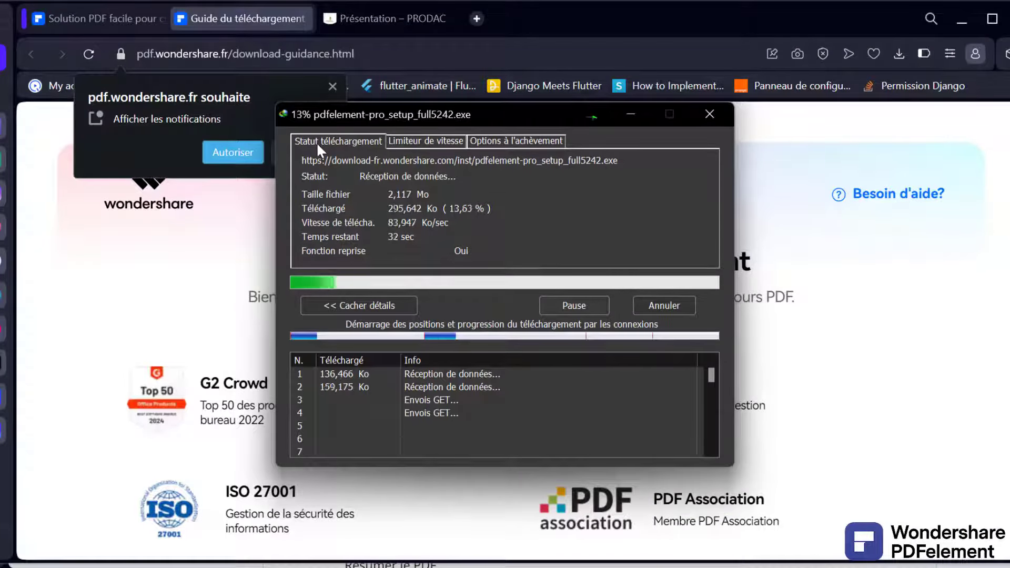
left_click(332, 88)
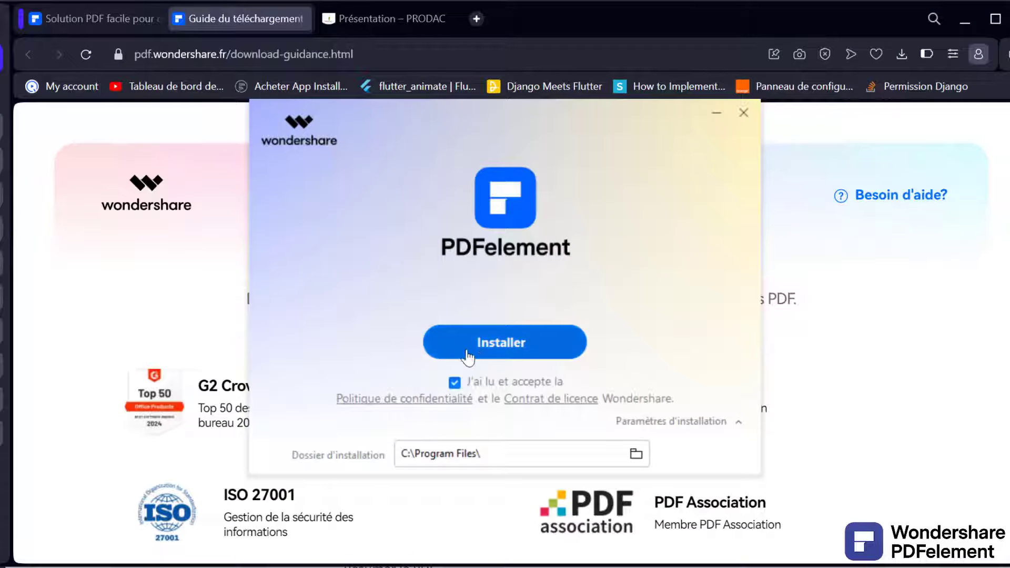
left_click(516, 349)
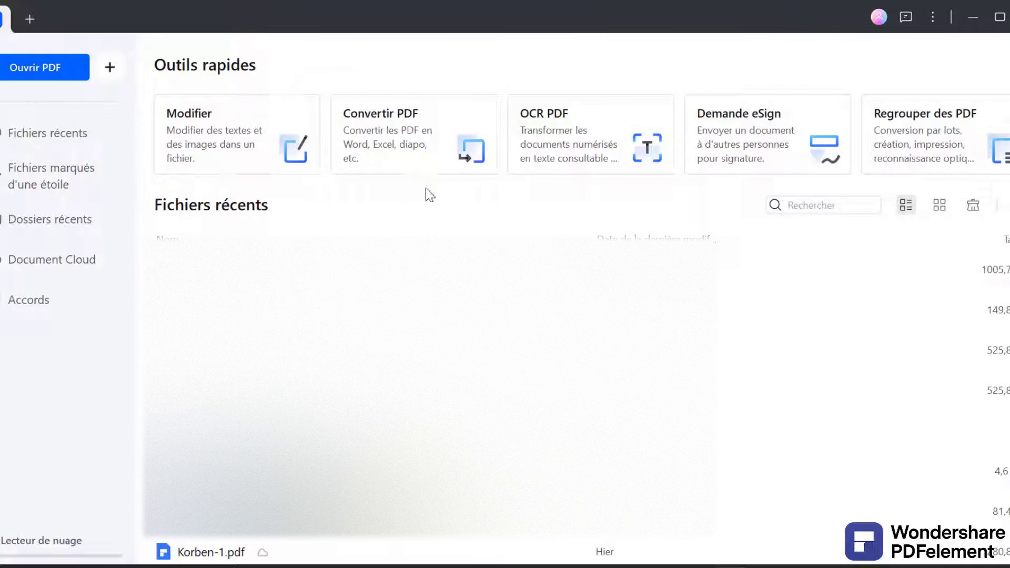
Step: Open VivaTech 2024 - Fact Sheet - Datas.pdf from the Documents folder in Téléchargements for editing
left_click(470, 126)
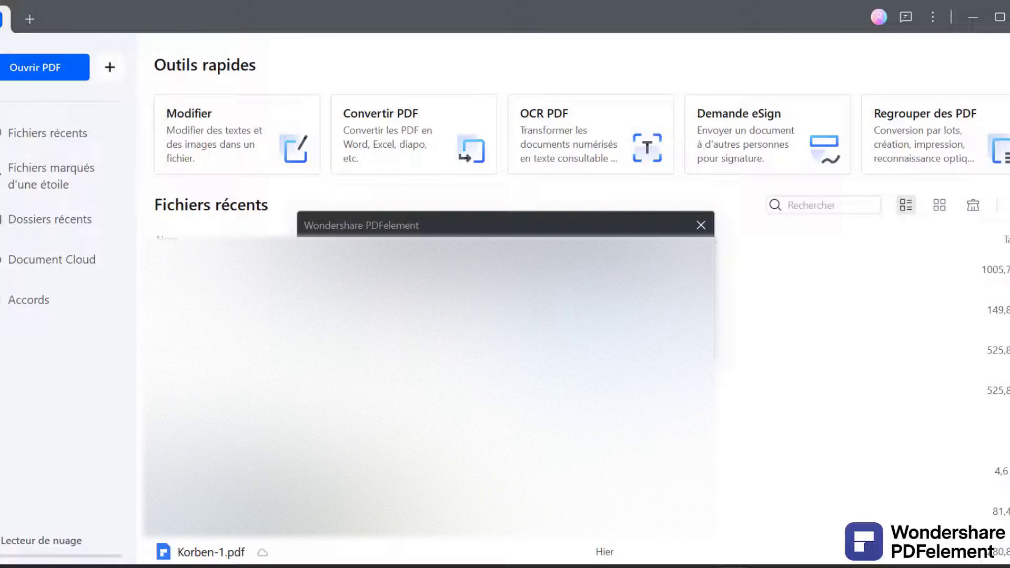
left_click(615, 332)
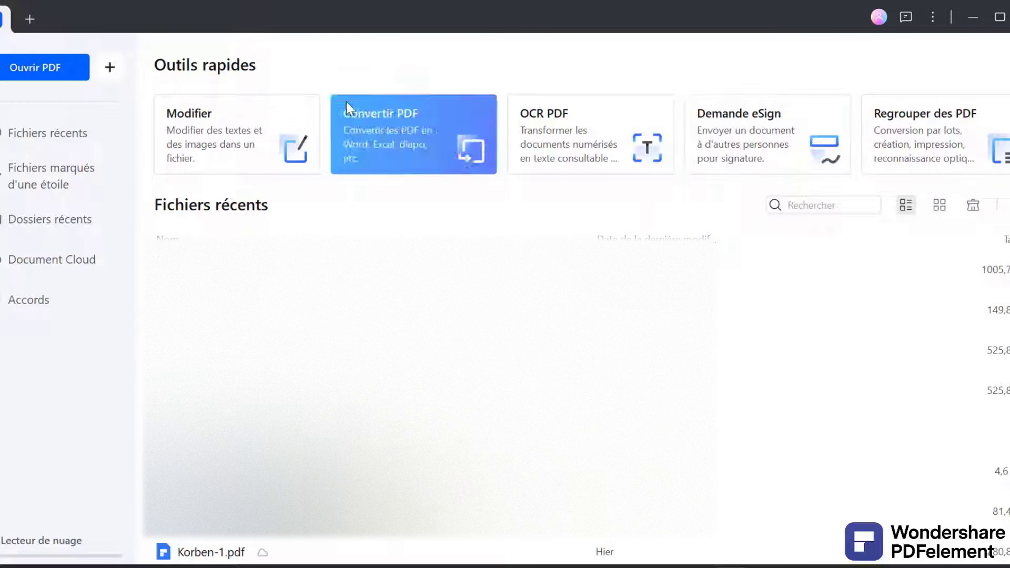
left_click(217, 127)
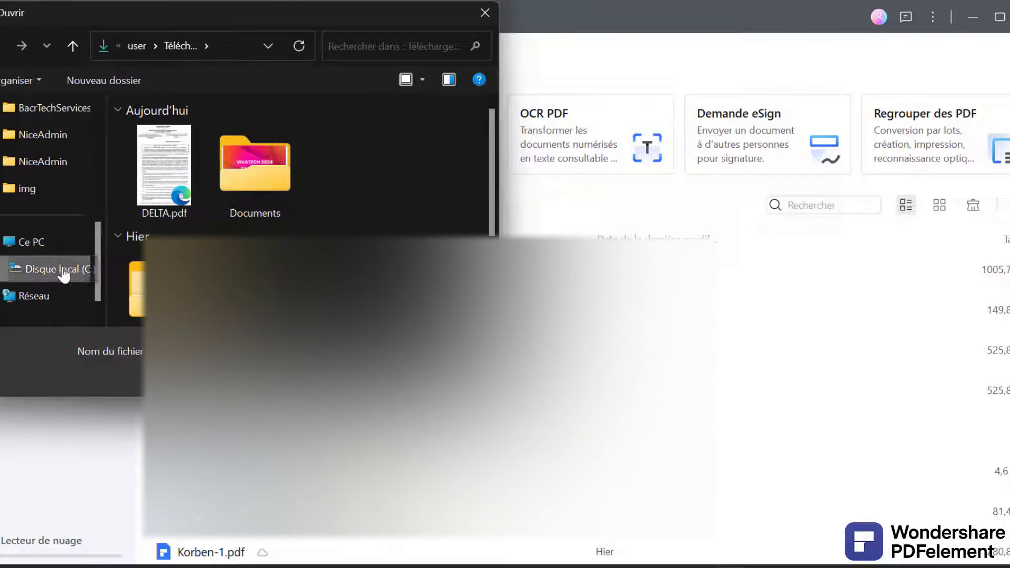
scroll(69, 236, "up", 5)
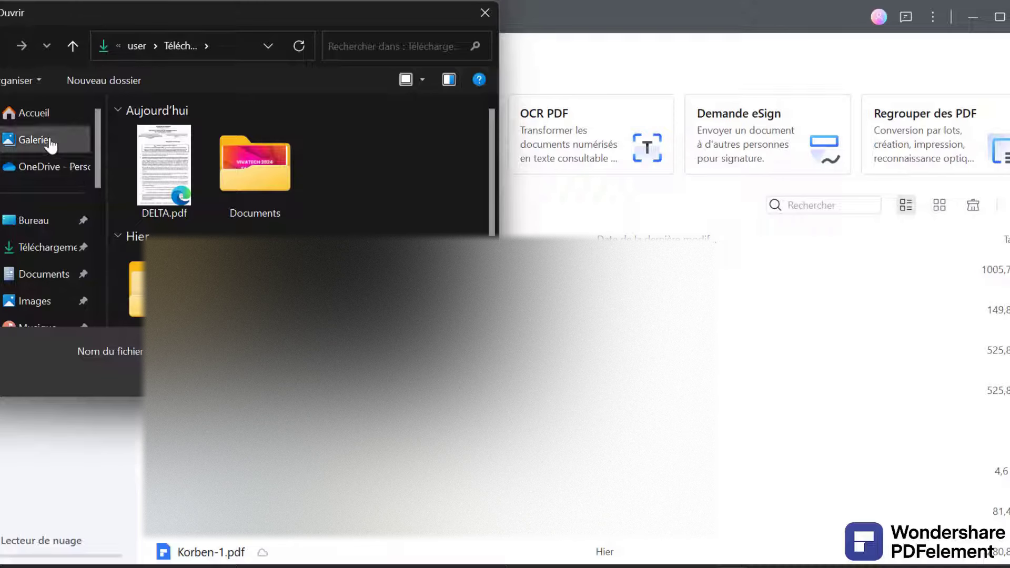
left_click(46, 250)
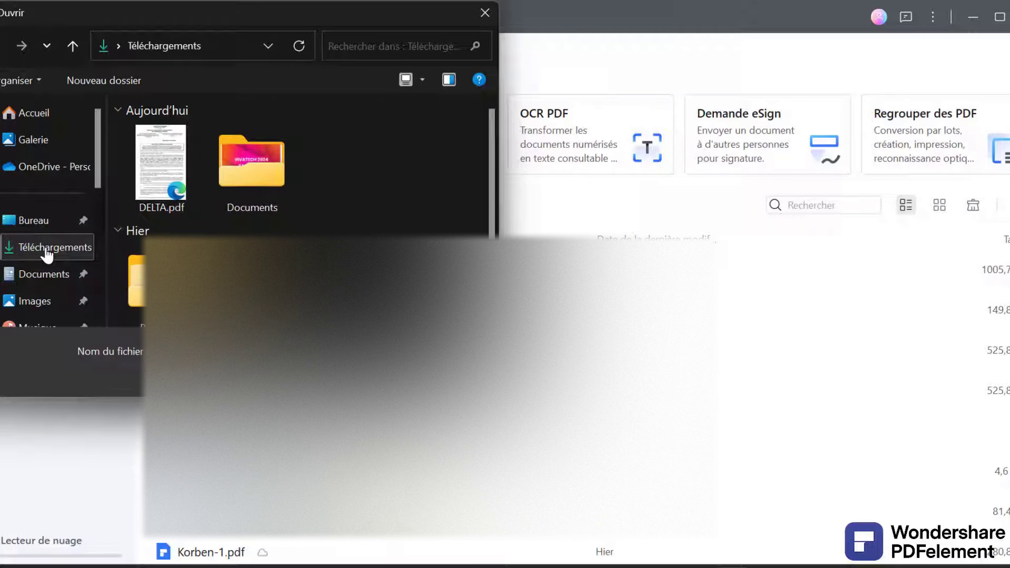
double_click(266, 166)
left_click(248, 161)
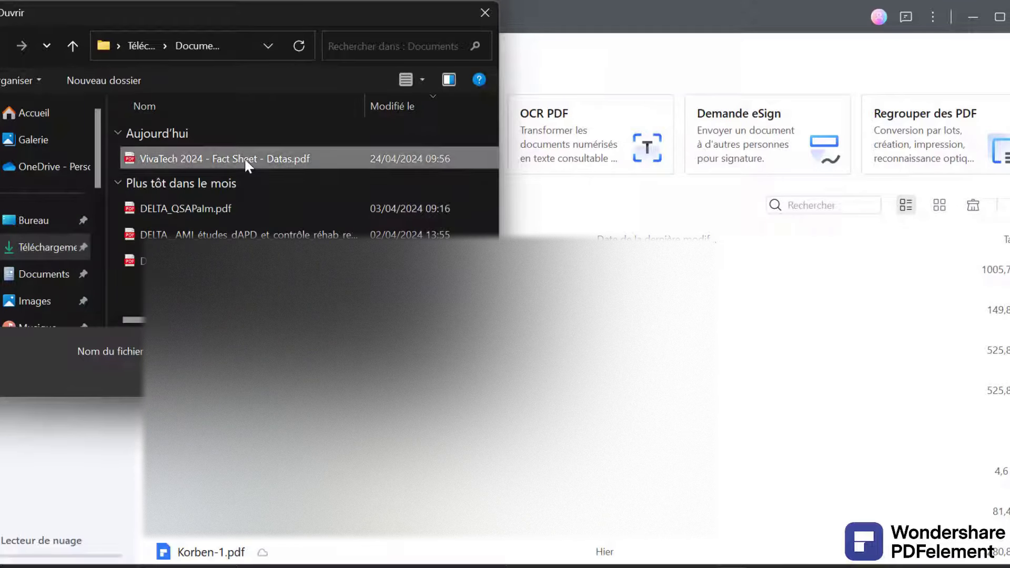
left_click(252, 160)
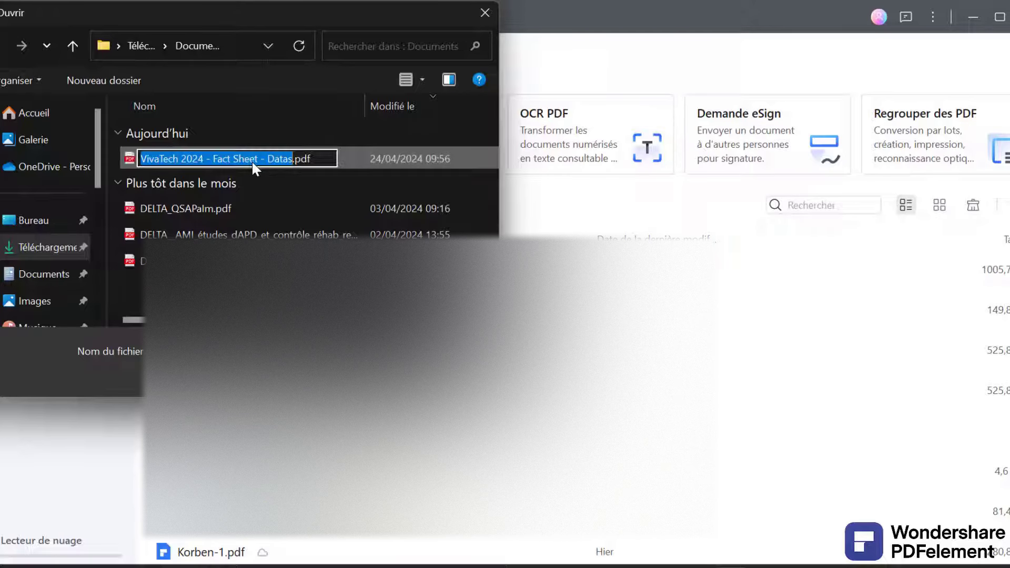
double_click(349, 155)
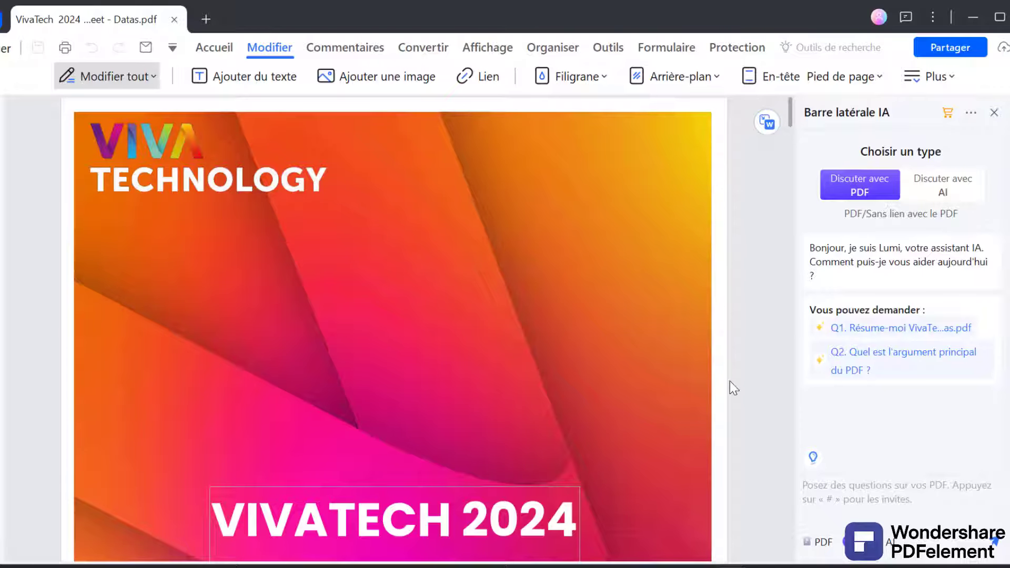
Step: On the cover page, move the VIVA TECHNOLOGY logo toward the middle and shift the VIVATECH 2024 FACT SHEET title upward
left_click(215, 168)
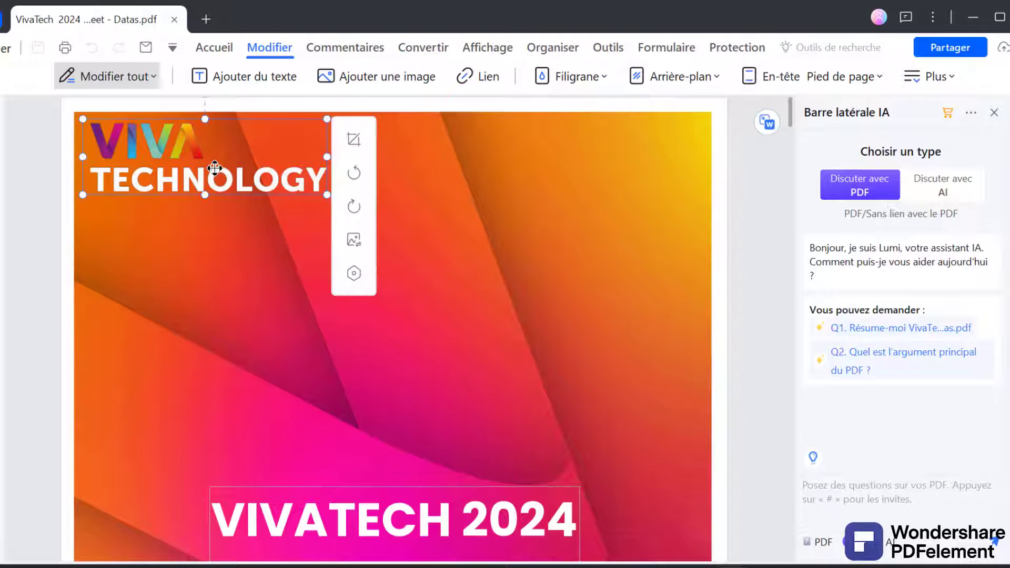
left_click_drag(190, 158, 383, 235)
scroll(401, 376, "down", 3)
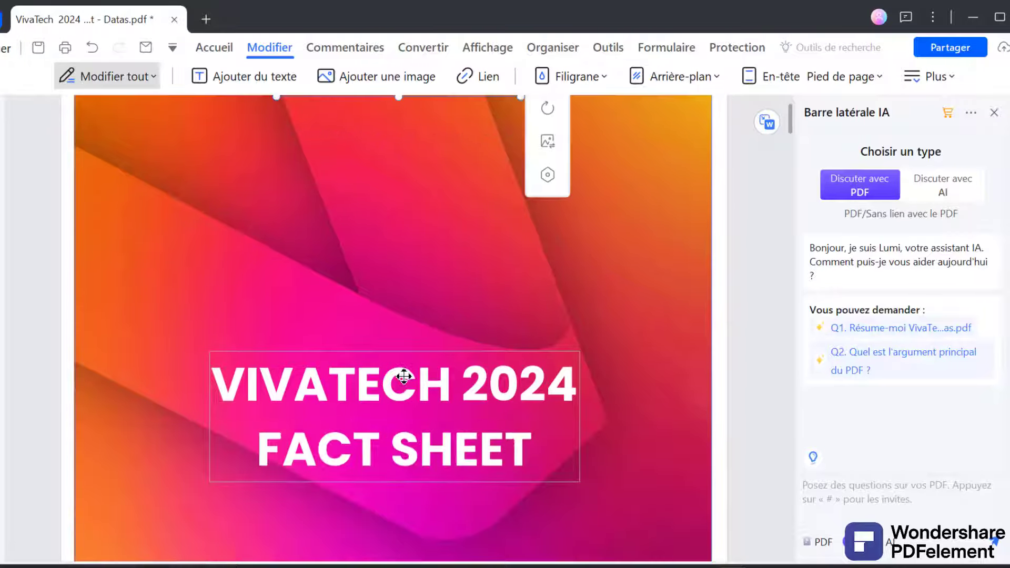
scroll(404, 377, "down", 2)
left_click(407, 322)
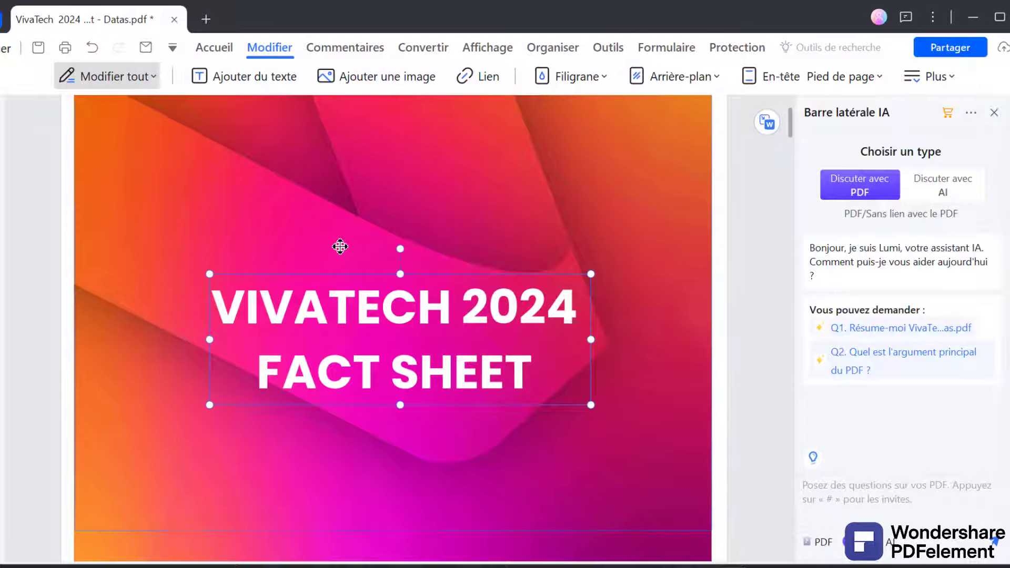
left_click(350, 289)
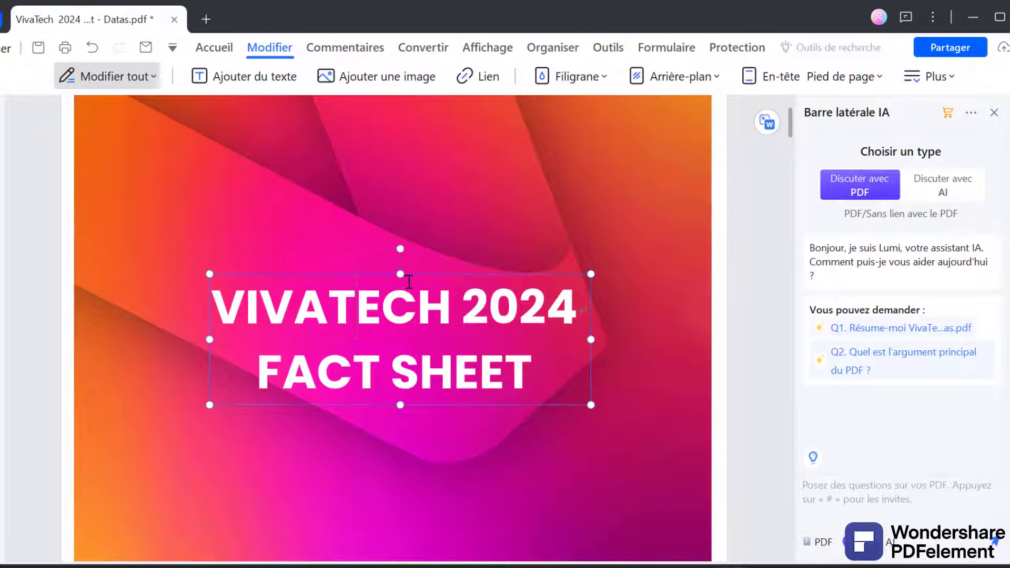
left_click_drag(429, 272, 435, 210)
Step: Move the VIVA TECHNOLOGY logo on the second page so it sits centred above the INTRODUCTION heading
scroll(439, 377, "down", 15)
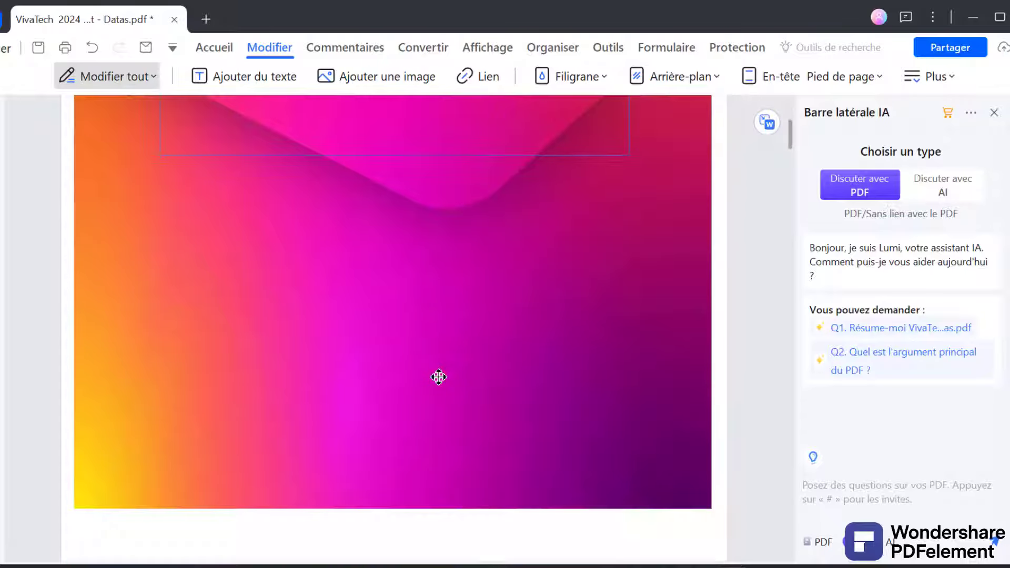
scroll(325, 175, "up", 2)
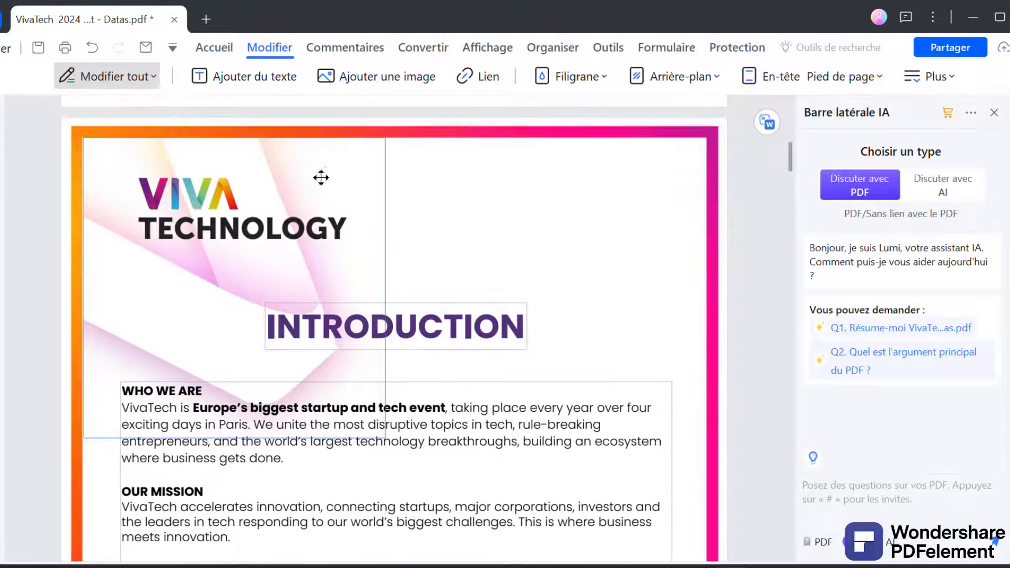
left_click(337, 225)
left_click_drag(381, 235, 382, 236)
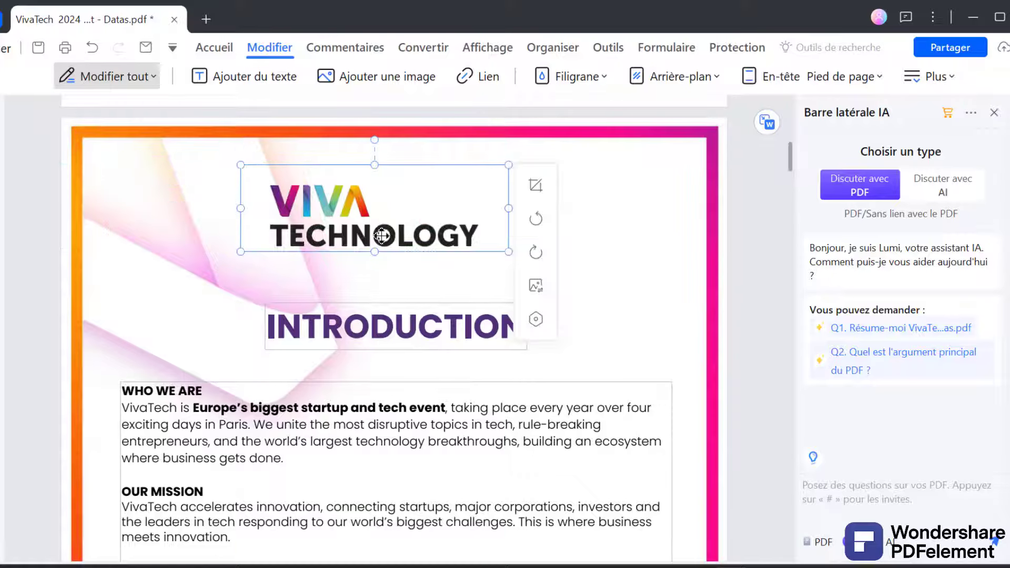
Step: Reposition the INTRODUCTION heading slightly higher, centred under the logo
left_click(364, 318)
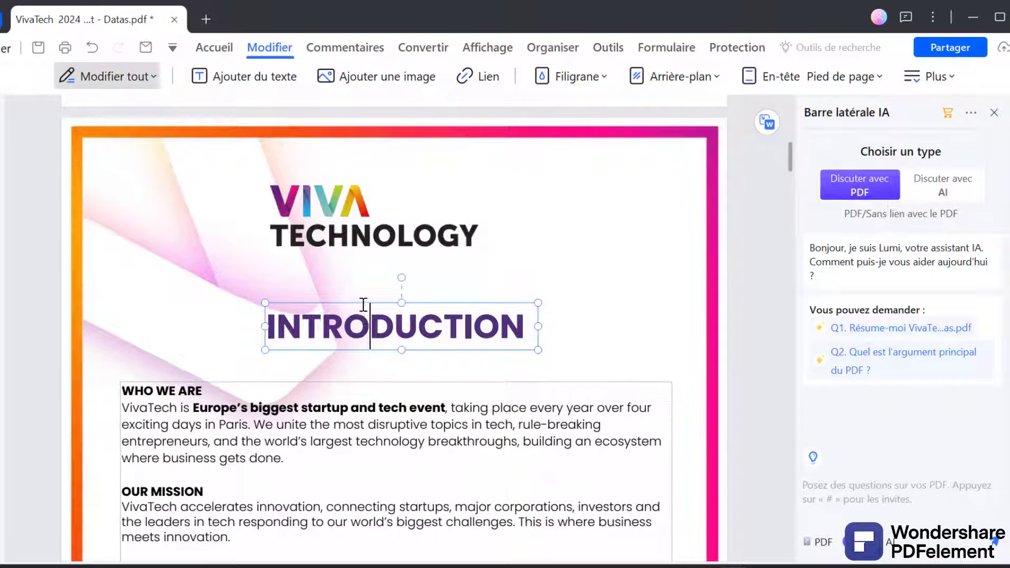
mouse_move(362, 302)
left_mouse_down()
mouse_move(323, 298)
mouse_move(286, 273)
mouse_move(352, 273)
mouse_move(359, 307)
left_mouse_up()
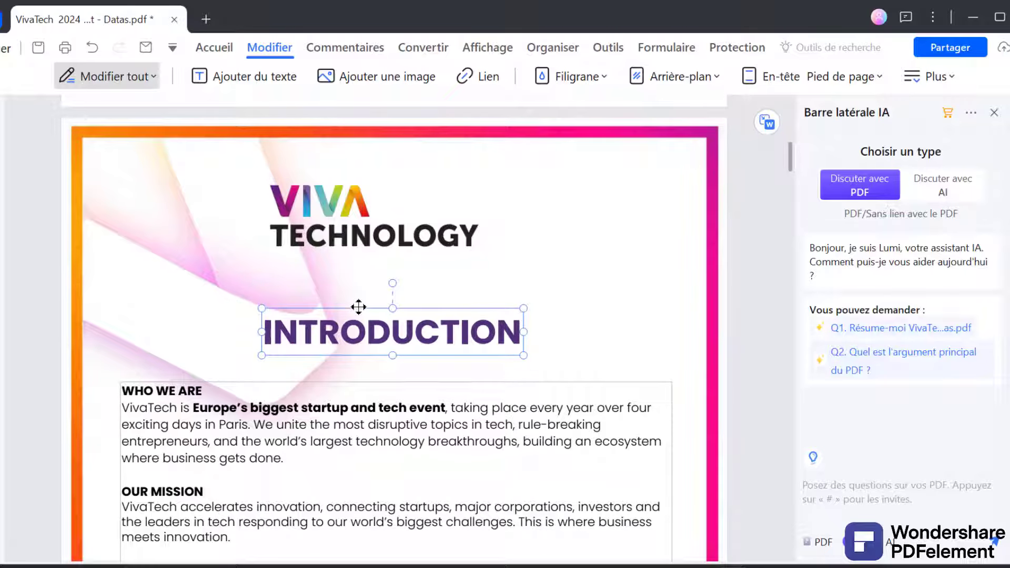
left_click(496, 306)
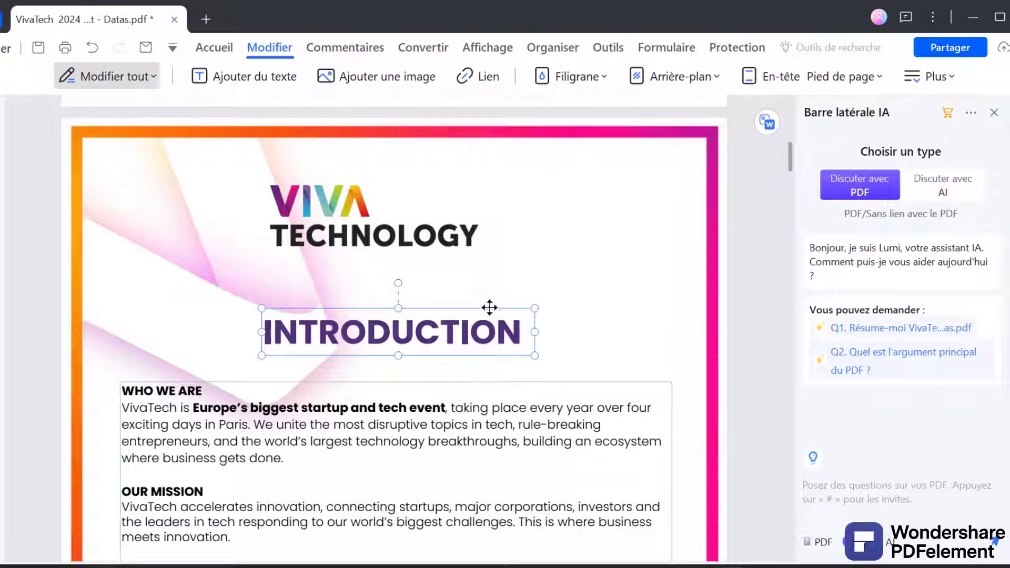
left_click_drag(492, 300, 489, 284)
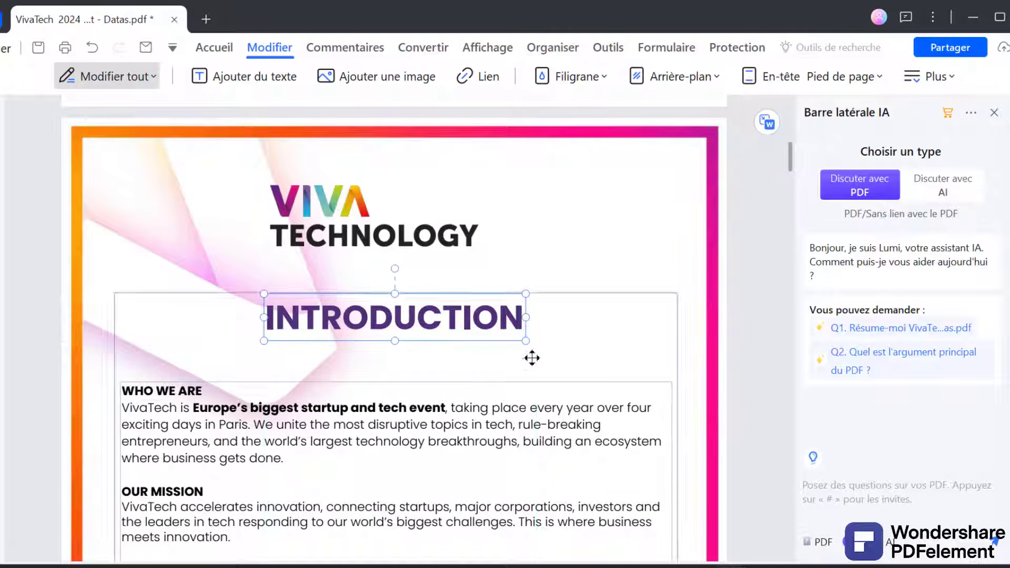
Step: Slightly reduce the opacity of the first photo on the VIVA TECHNOLOGY 2023 IN PICTURES page
scroll(540, 430, "down", 3)
left_click(541, 430)
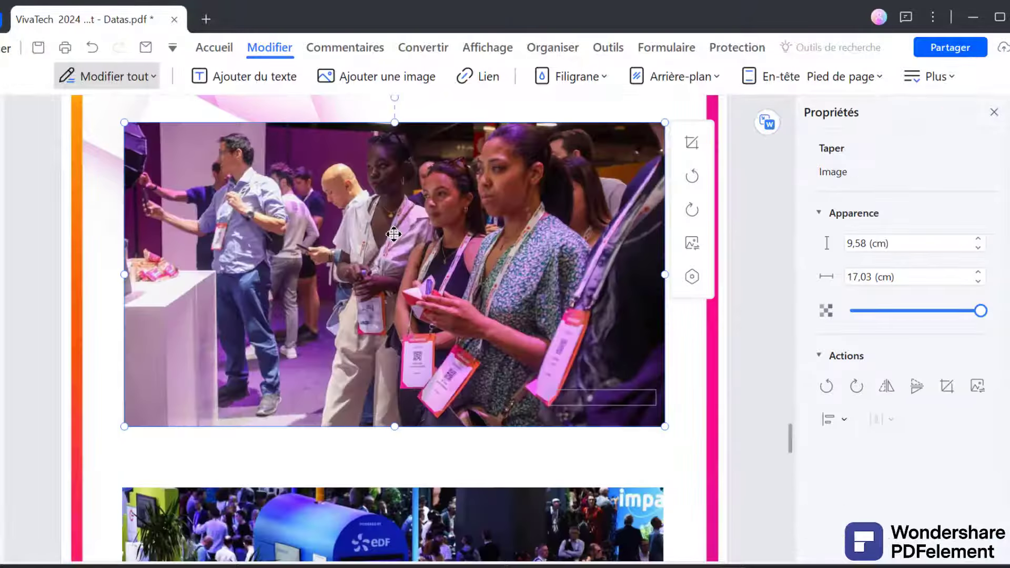
scroll(395, 234, "up", 5)
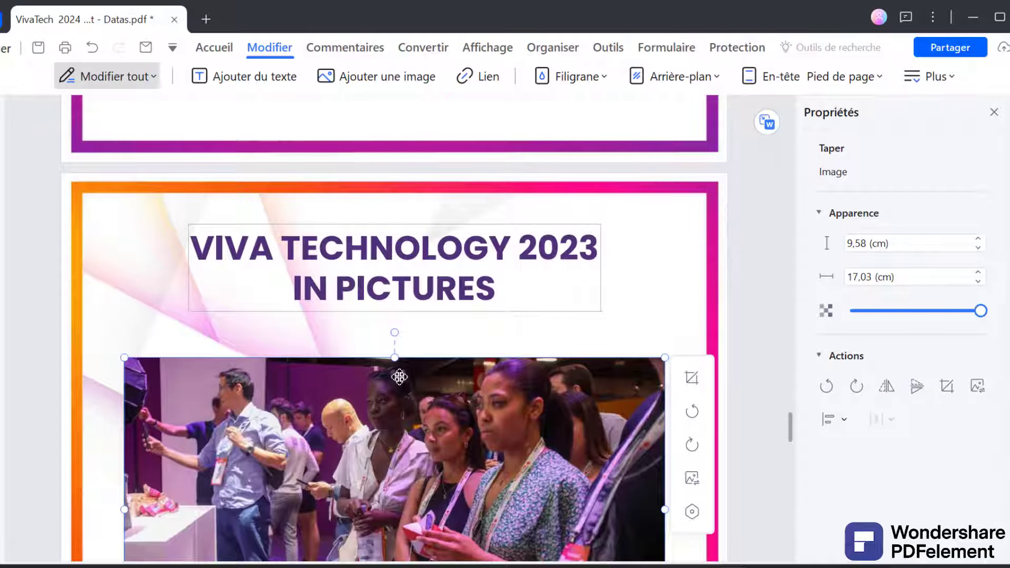
scroll(400, 377, "down", 10)
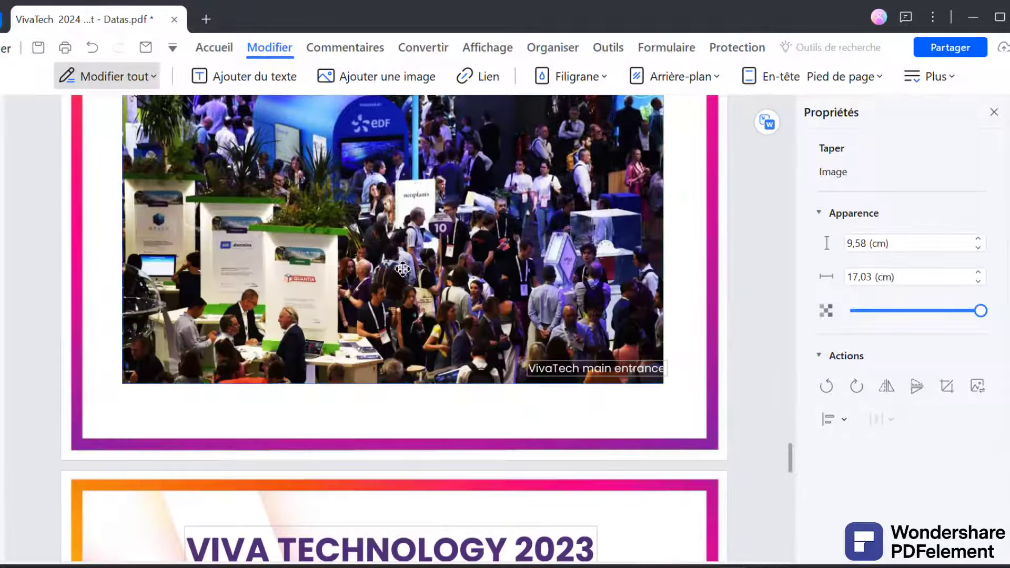
scroll(404, 269, "up", 7)
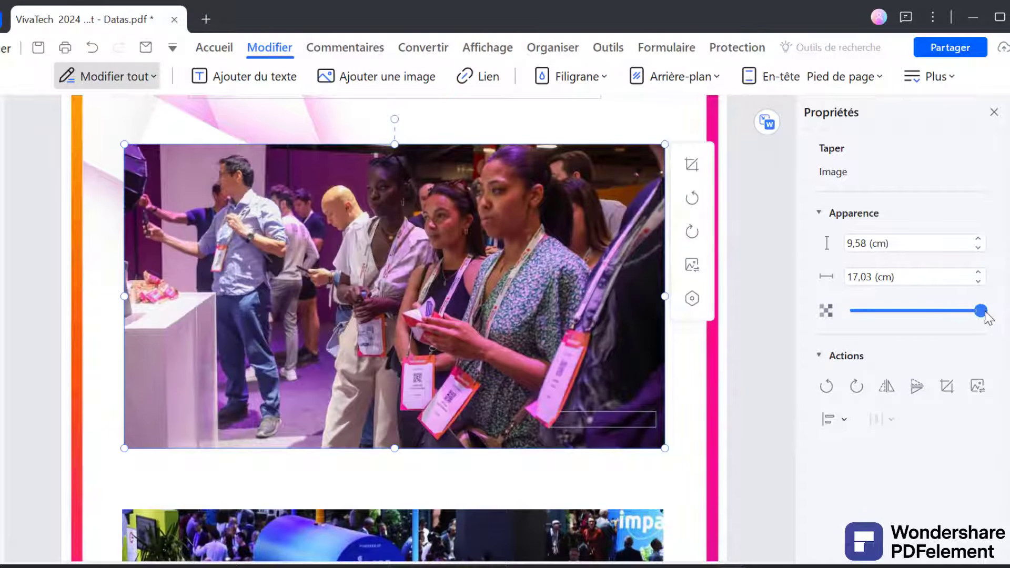
left_click_drag(985, 312, 962, 328)
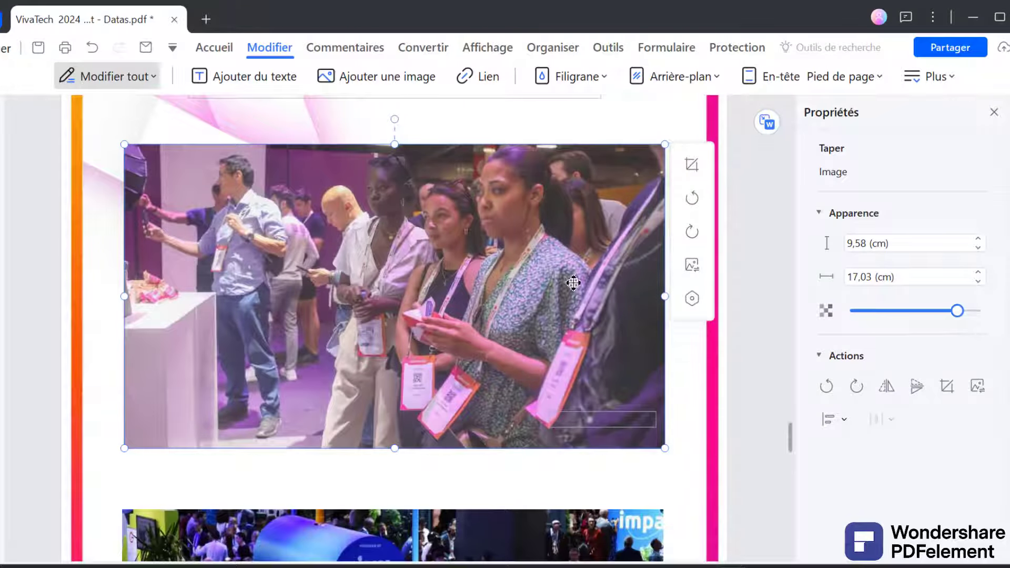
Step: Move the VIVA TECHNOLOGY logo on the closing page toward the page's centre, above the slogan
scroll(573, 283, "down", 3)
scroll(574, 284, "down", 12)
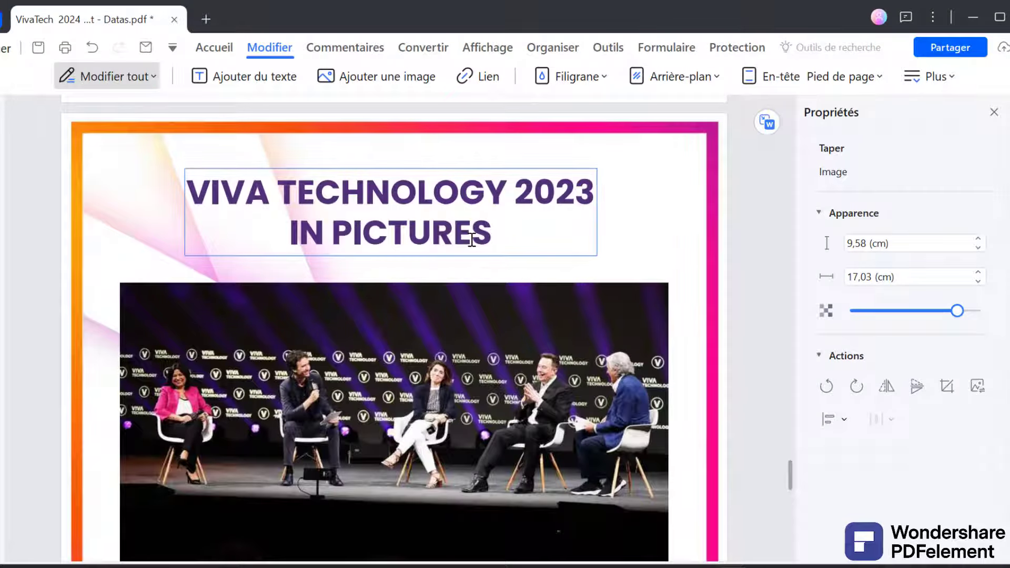
scroll(474, 237, "down", 6)
scroll(472, 237, "down", 10)
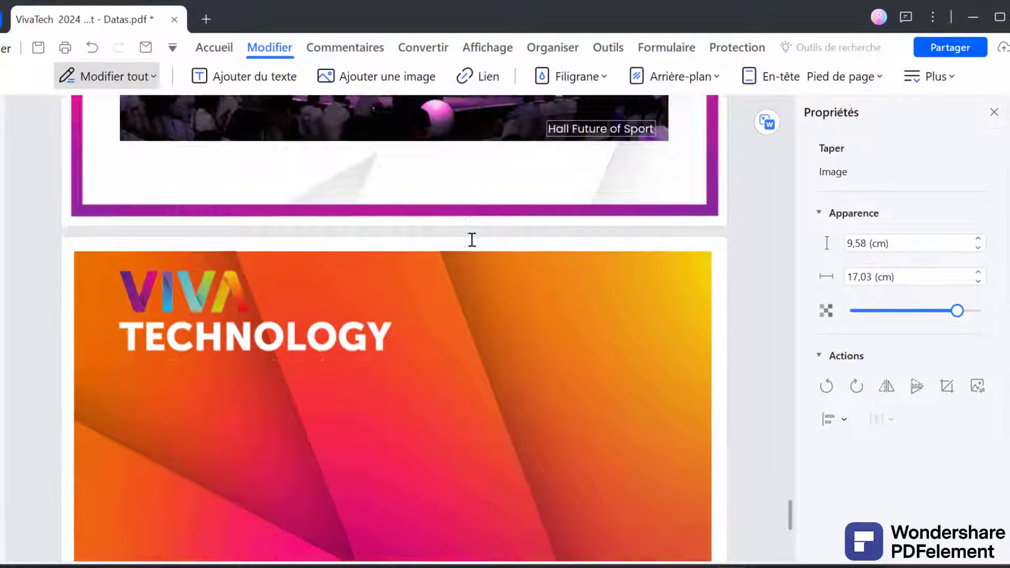
scroll(472, 240, "down", 5)
left_click(416, 251)
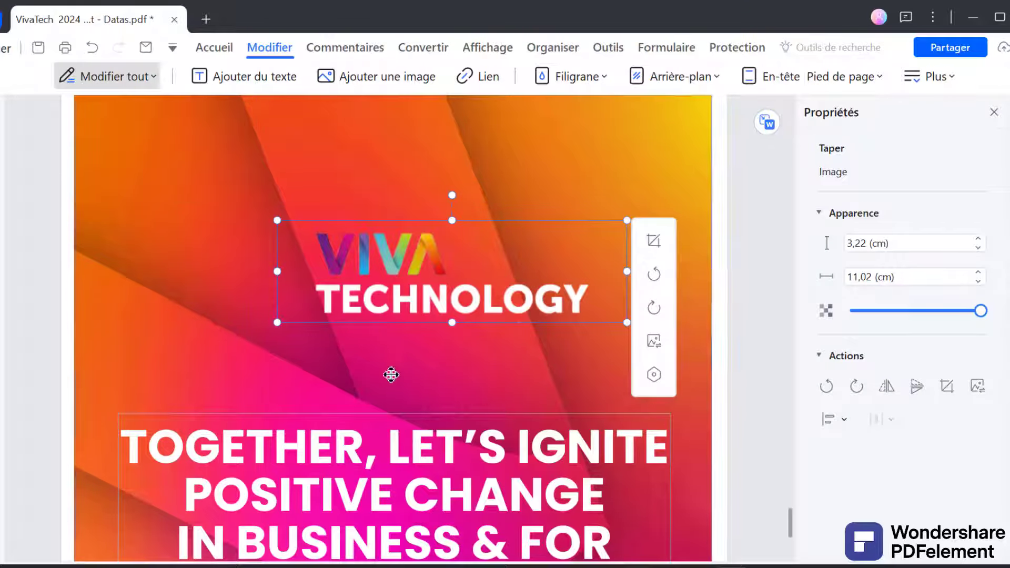
Step: Select the word LET in the closing page's slogan to view its font and spacing properties
double_click(451, 455)
scroll(450, 455, "down", 3)
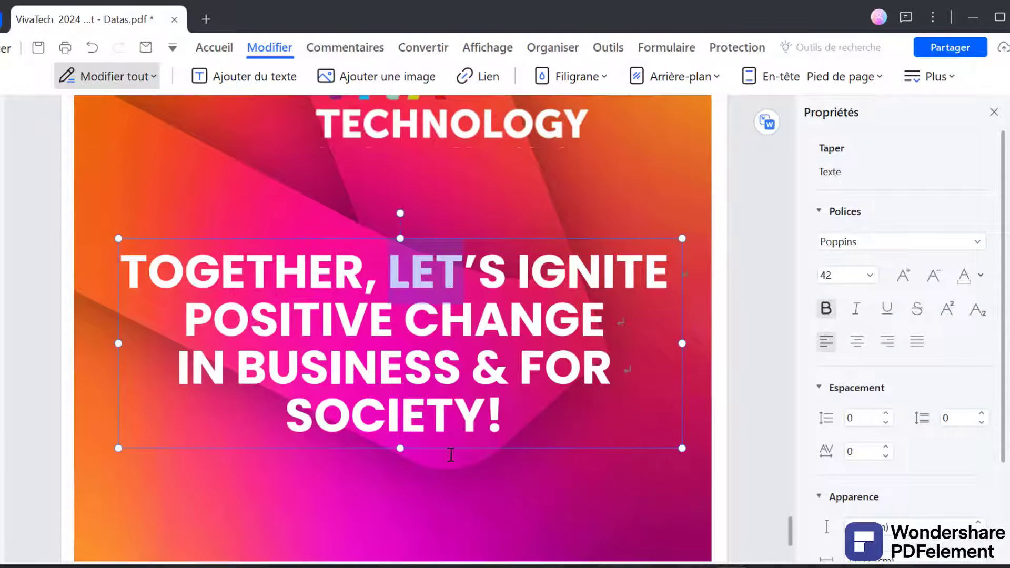
left_click(542, 400)
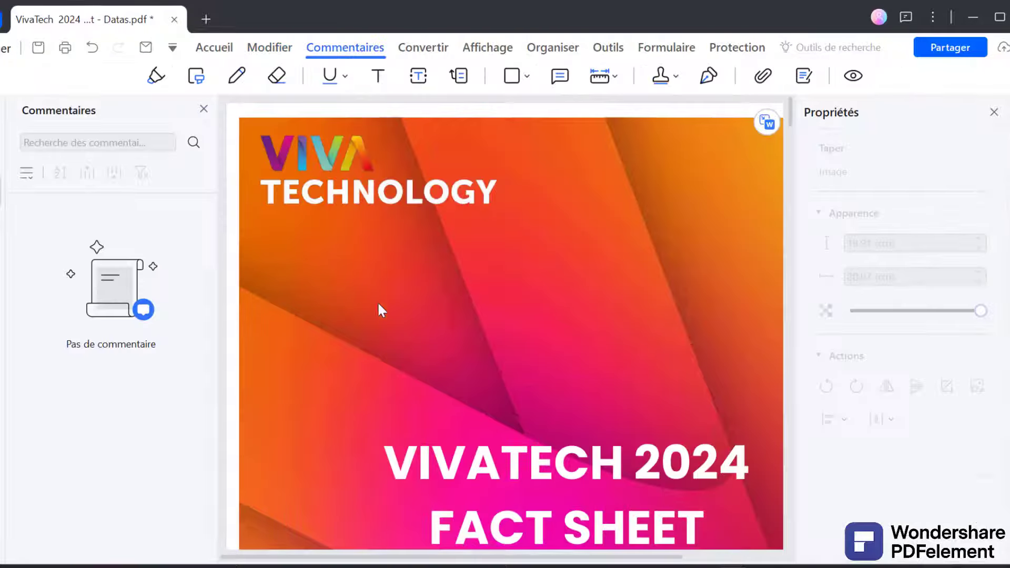
Step: Save the changes and convert the PDF to Word (*.docx) as VivaTech 2024 - Fact Sheet - Datas.docx in the source folder
left_click(426, 50)
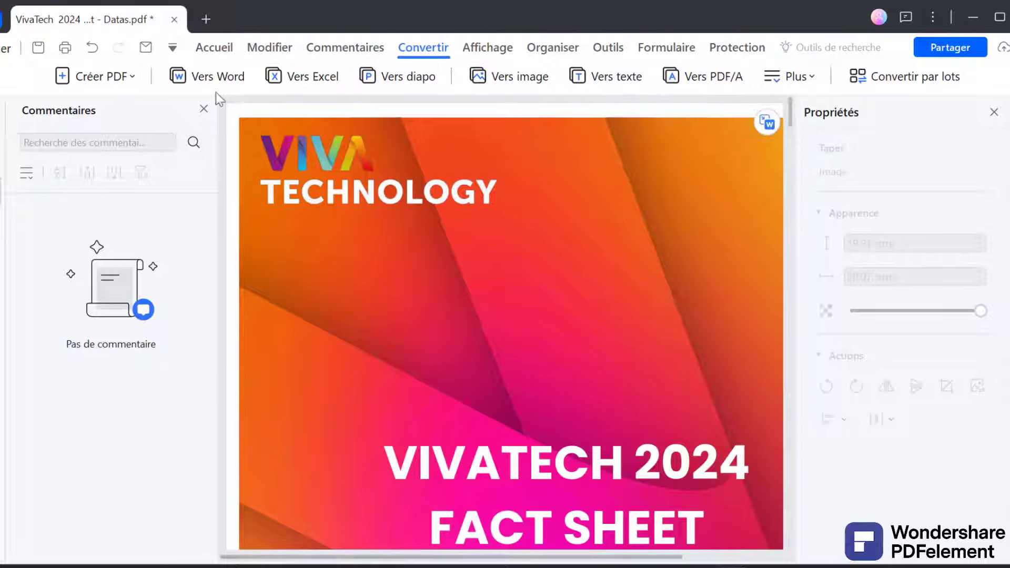
left_click(210, 79)
left_click(565, 280)
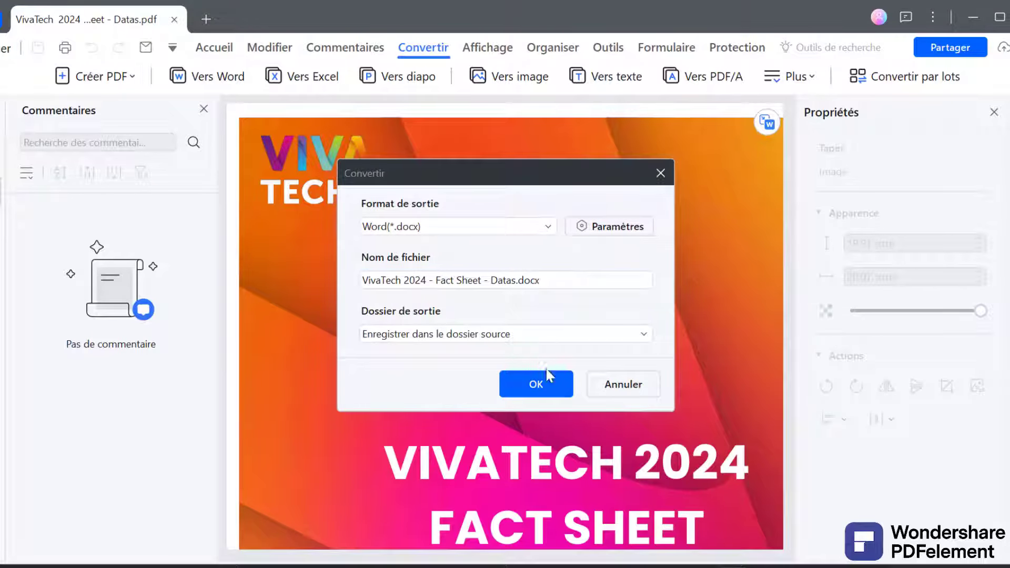
left_click(548, 392)
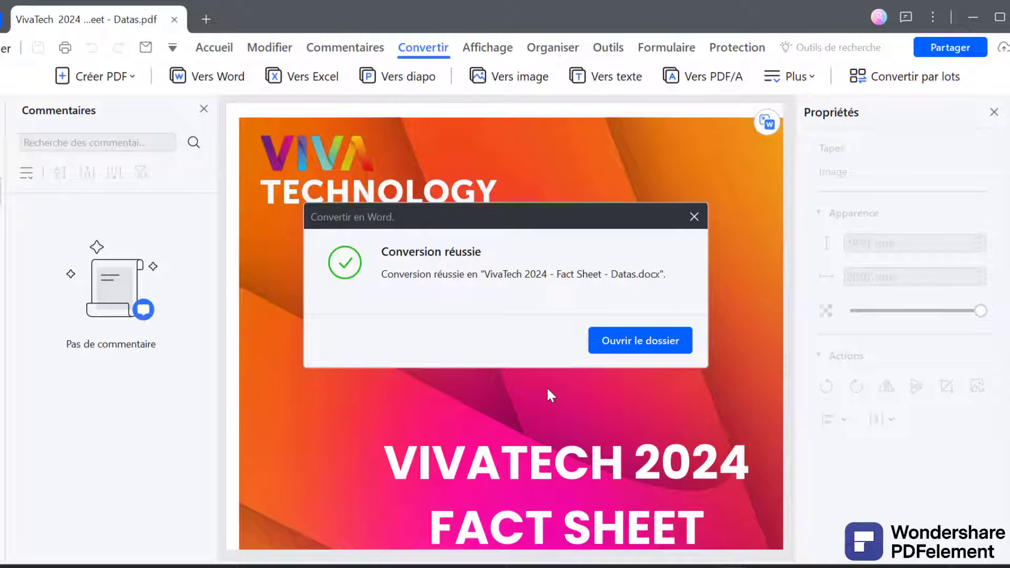
Step: Open the folder containing the converted file and open VivaTech 2024 - Fact Sheet - Datas.docx to check it
left_click(643, 342)
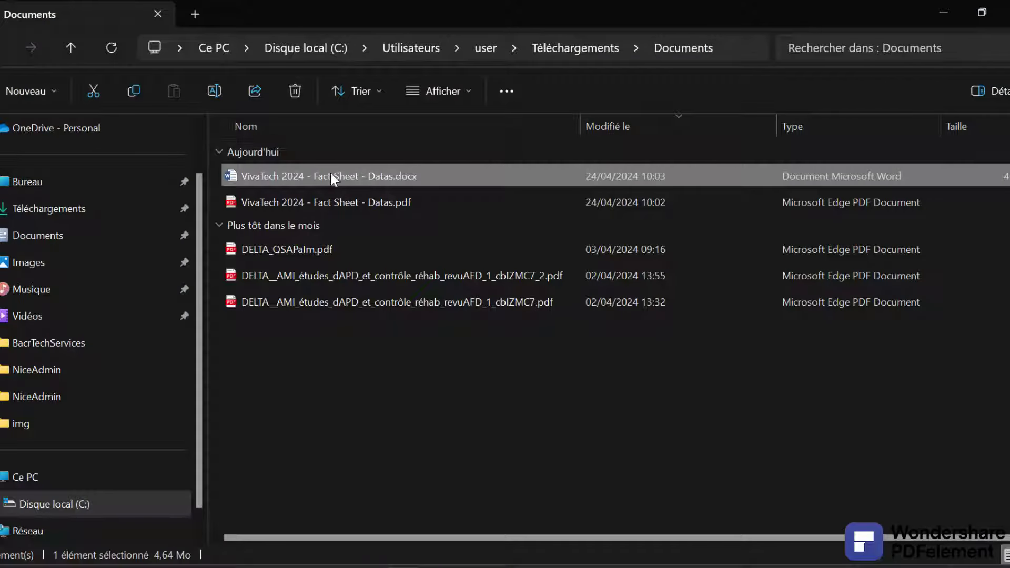
left_click(330, 174)
double_click(330, 173)
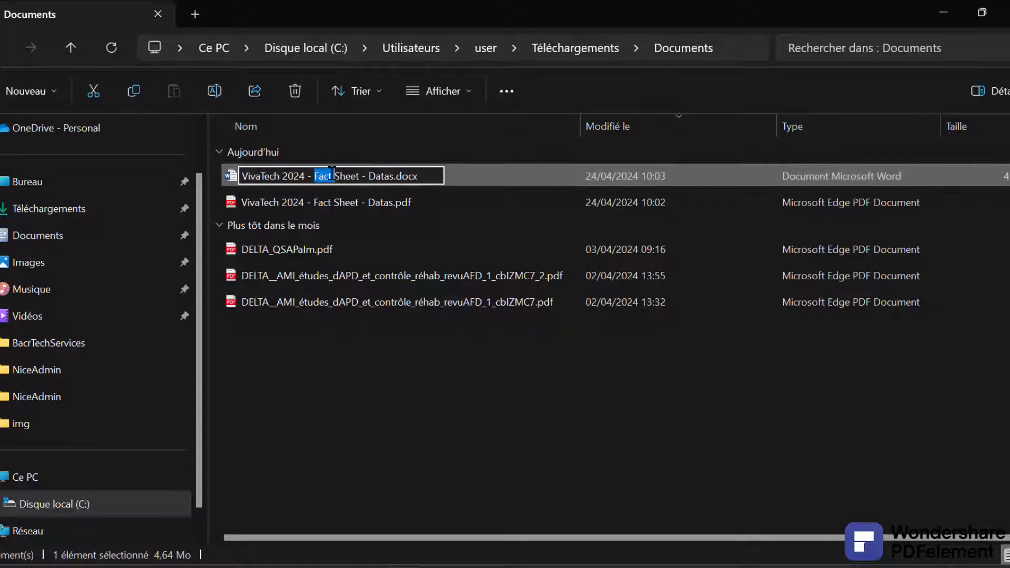
left_click(473, 173)
double_click(473, 177)
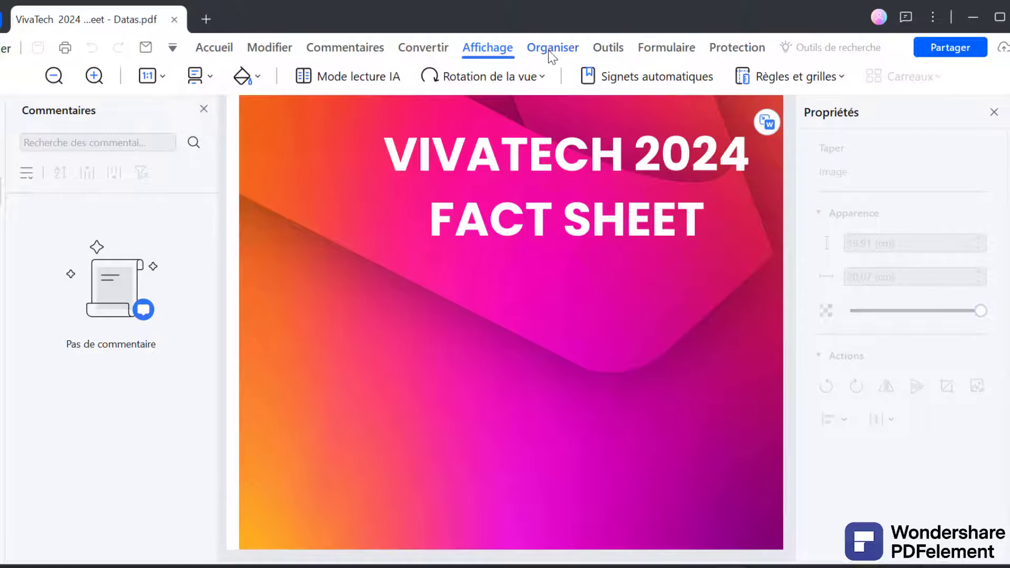
Step: Reorder the pages: INTRODUCTION before the cover, the first IN PICTURES page third, and INTERNATIONAL REACH & IMPACT after TOP VISIBILITE & COVERAGE MEDIA
left_click(552, 51)
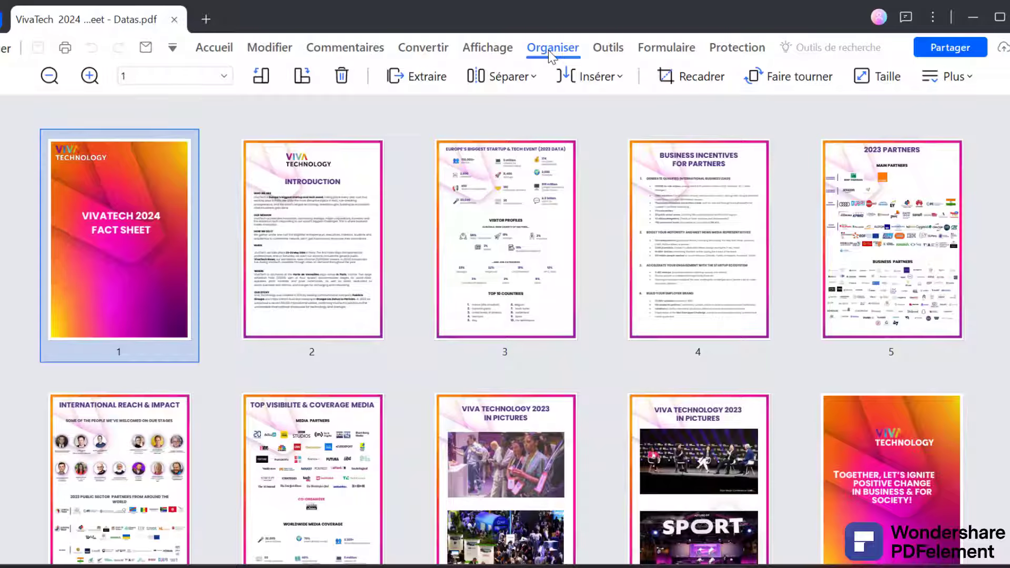
left_click_drag(300, 237, 113, 232)
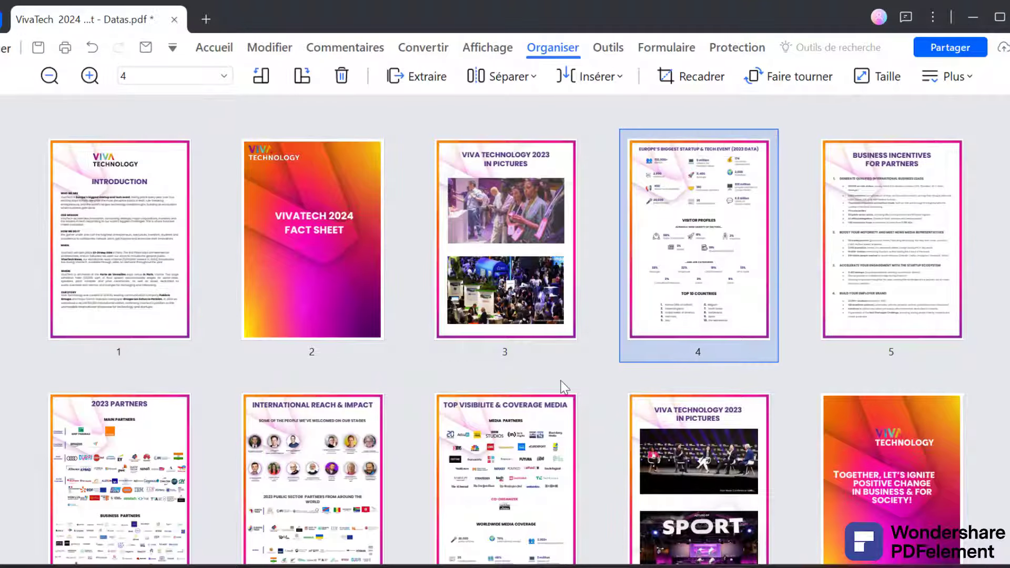
scroll(573, 316, "down", 1)
mouse_move(326, 437)
left_mouse_down()
mouse_move(475, 352)
mouse_move(569, 360)
mouse_move(596, 387)
left_mouse_up()
scroll(594, 382, "up", 1)
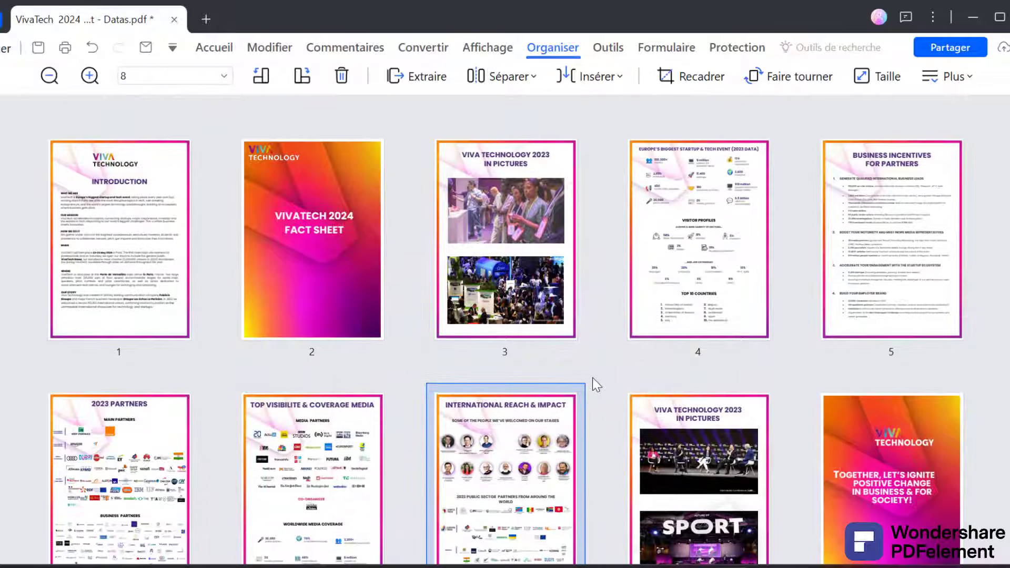
mouse_move(678, 191)
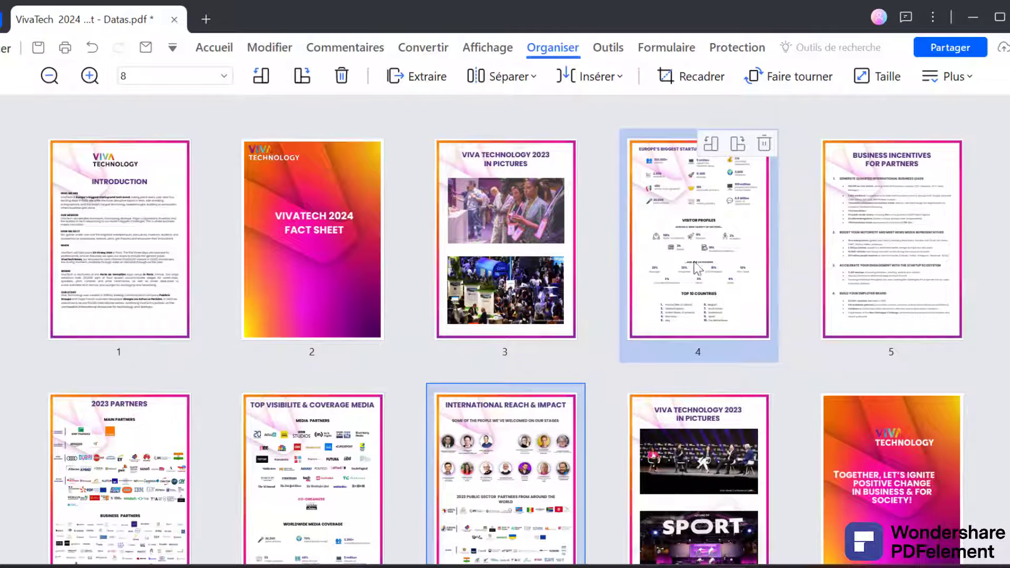
Step: Look through the reordered pages and examine the available document tools, including PDF compression and the AI tools
left_click(612, 49)
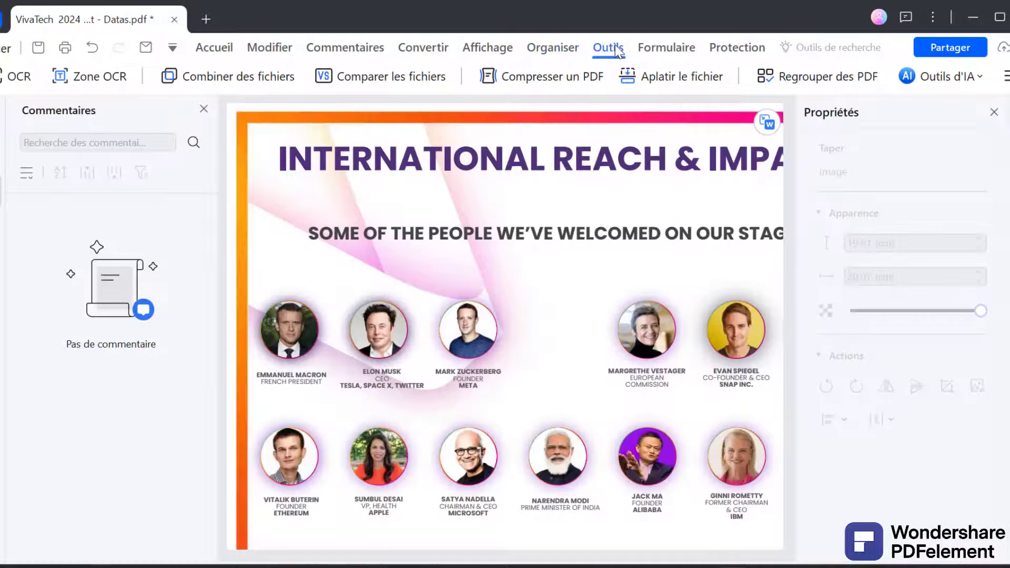
scroll(597, 232, "down", 15)
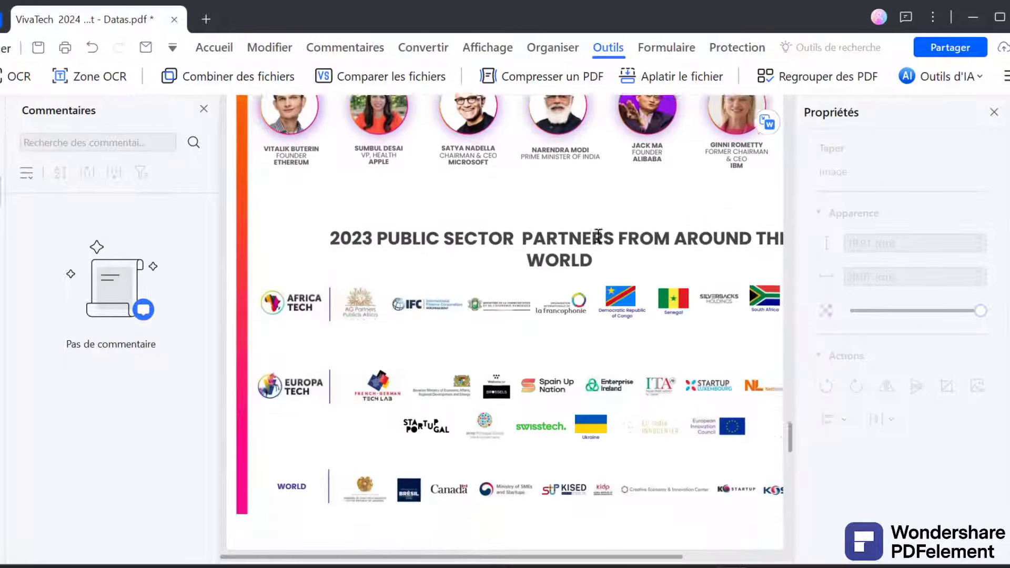
scroll(598, 236, "down", 5)
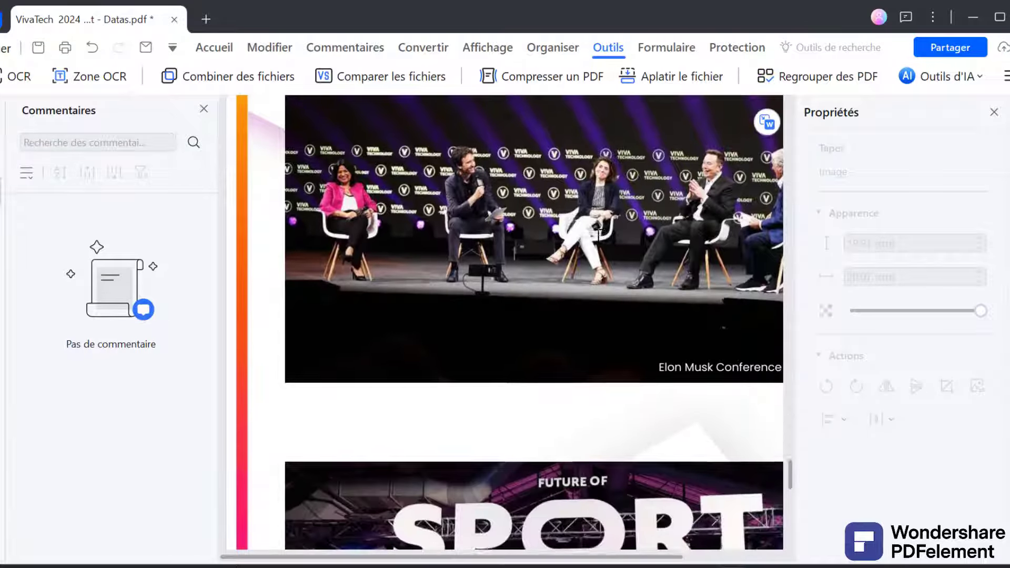
scroll(598, 236, "up", 10)
scroll(599, 236, "up", 6)
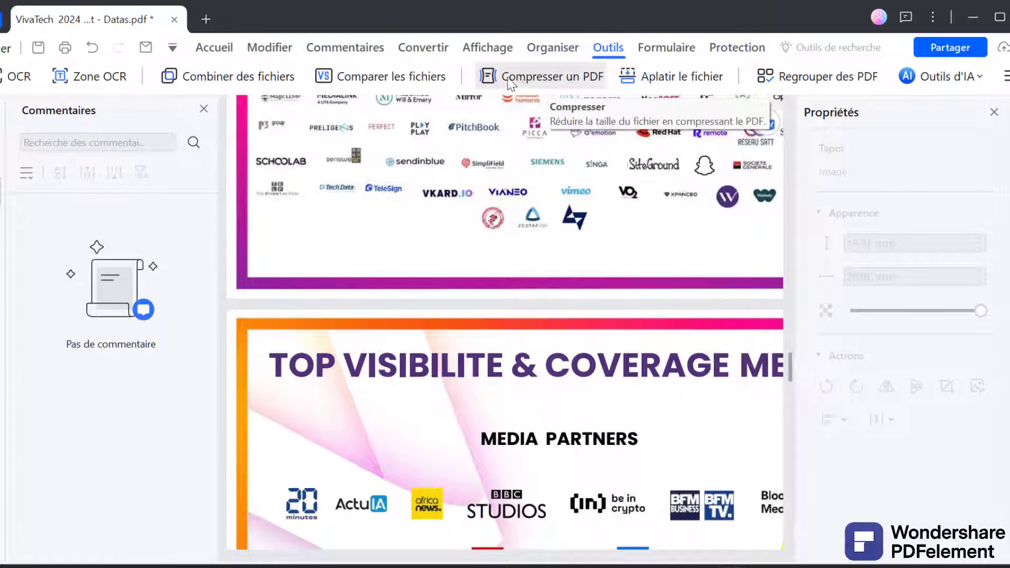
left_click(942, 82)
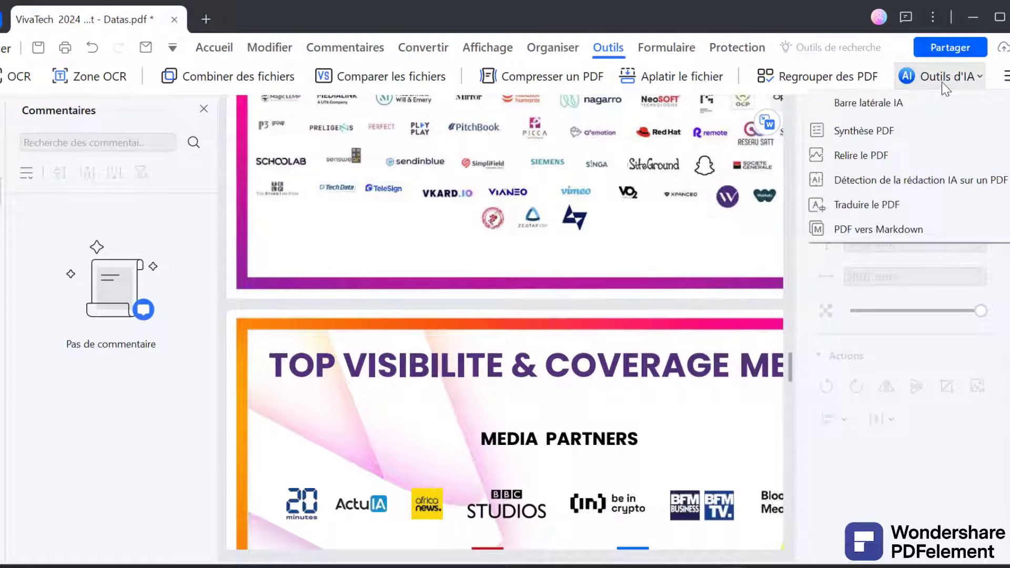
Step: Open the AI sidebar for chatting with the PDF and dismiss the save reminder
left_click(211, 50)
scroll(663, 295, "up", 3)
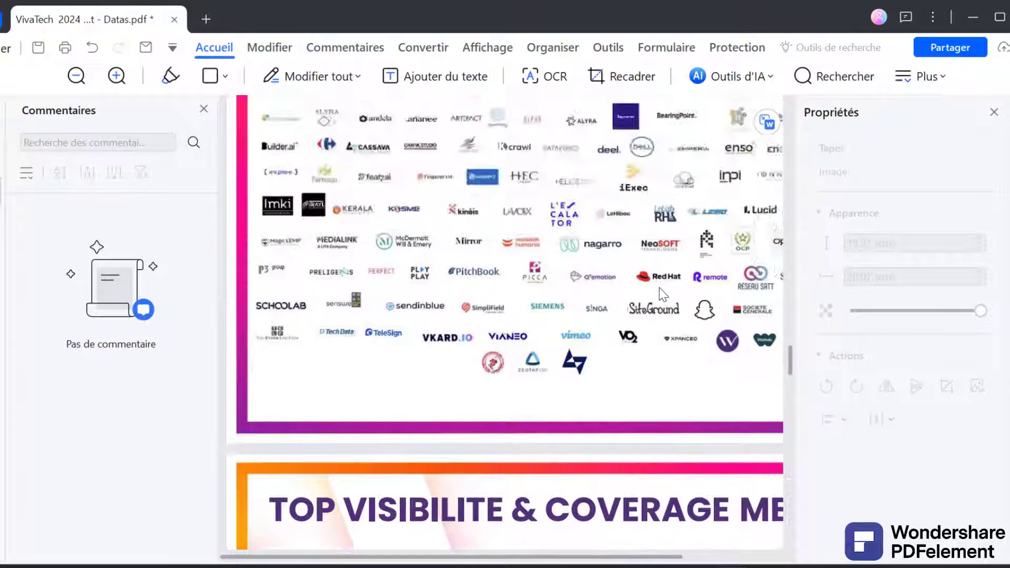
scroll(662, 294, "up", 10)
mouse_move(753, 118)
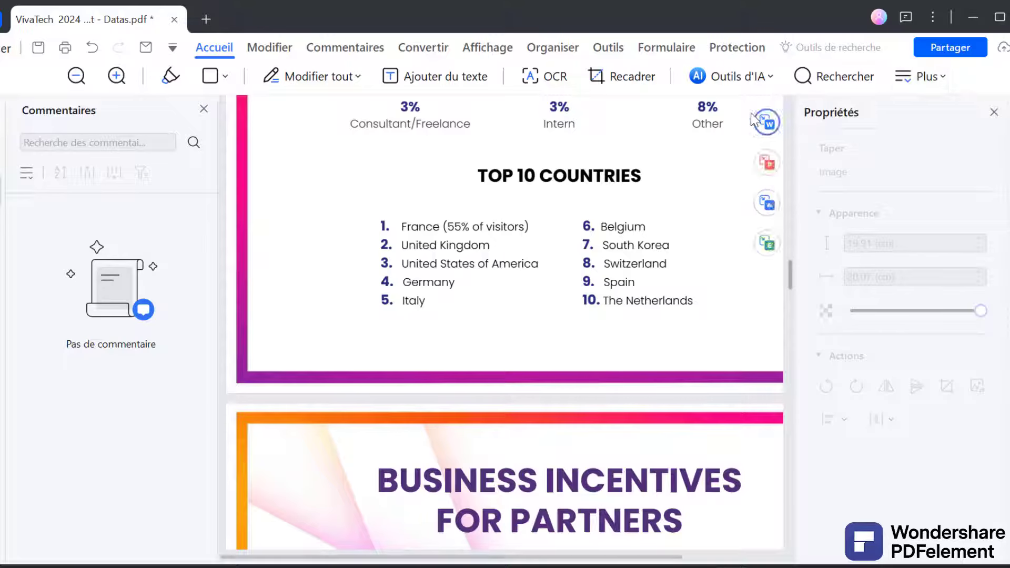
left_click(748, 82)
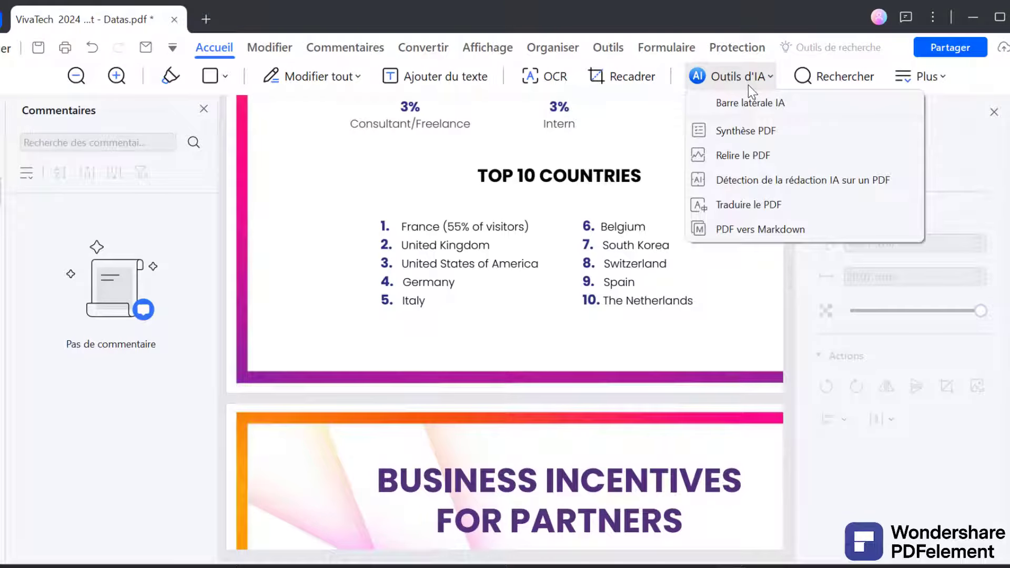
left_click(776, 107)
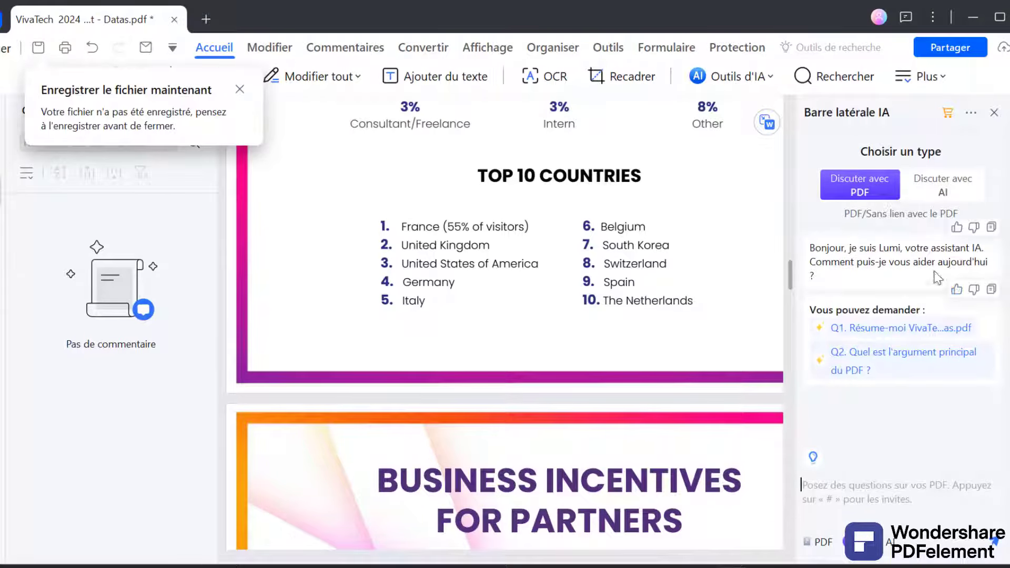
left_click(240, 90)
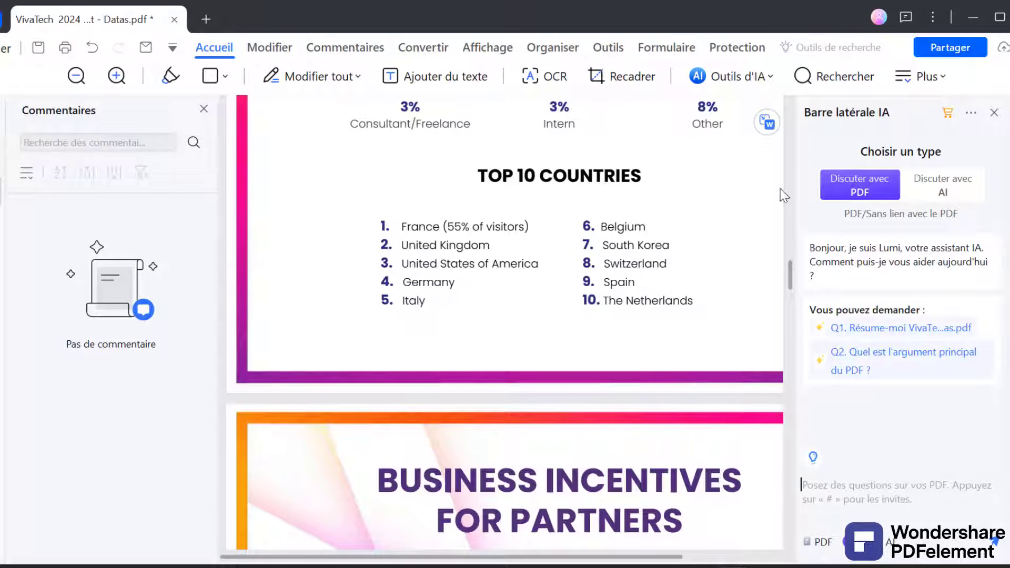